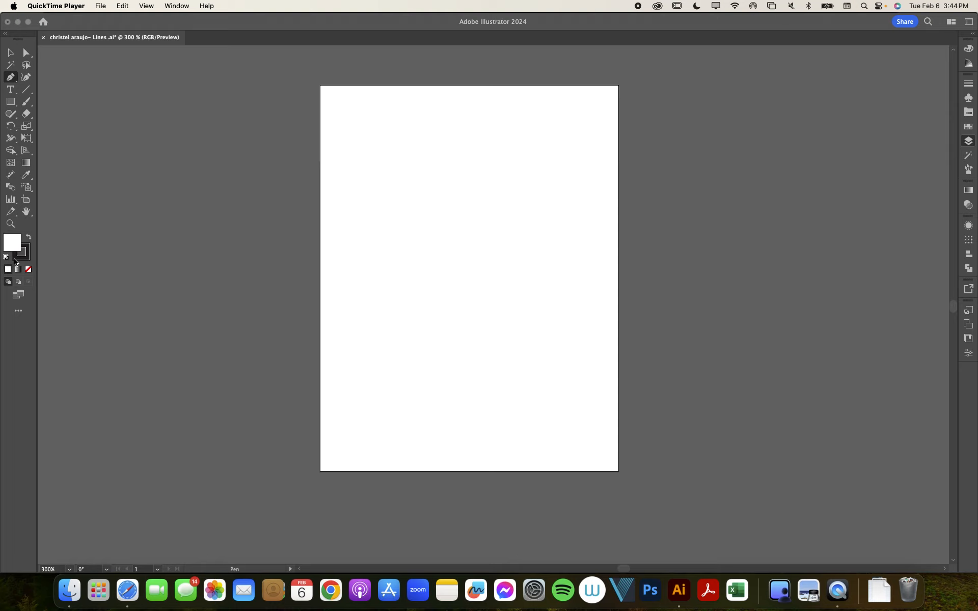
# Step: Toggle the active color back and forth between fill and stroke
pyautogui.click(47, 235)
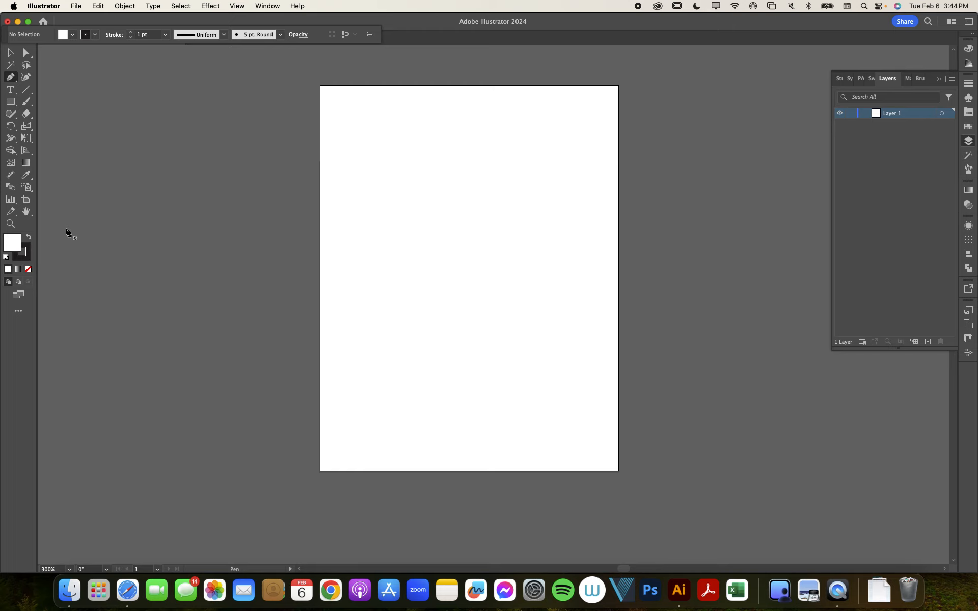
pyautogui.press('x')
pyautogui.press('x')
pyautogui.press('x')
pyautogui.press('x')
pyautogui.press('x')
# Step: Inspect the current stroke color and fill color in the Color Picker, cancelling out of each
pyautogui.doubleClick(28, 259)
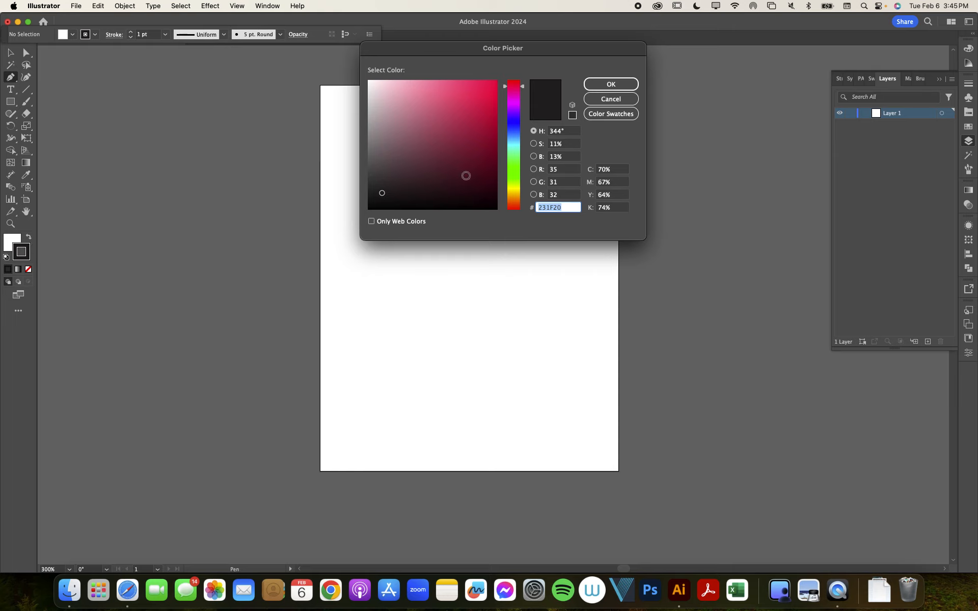
pyautogui.click(627, 99)
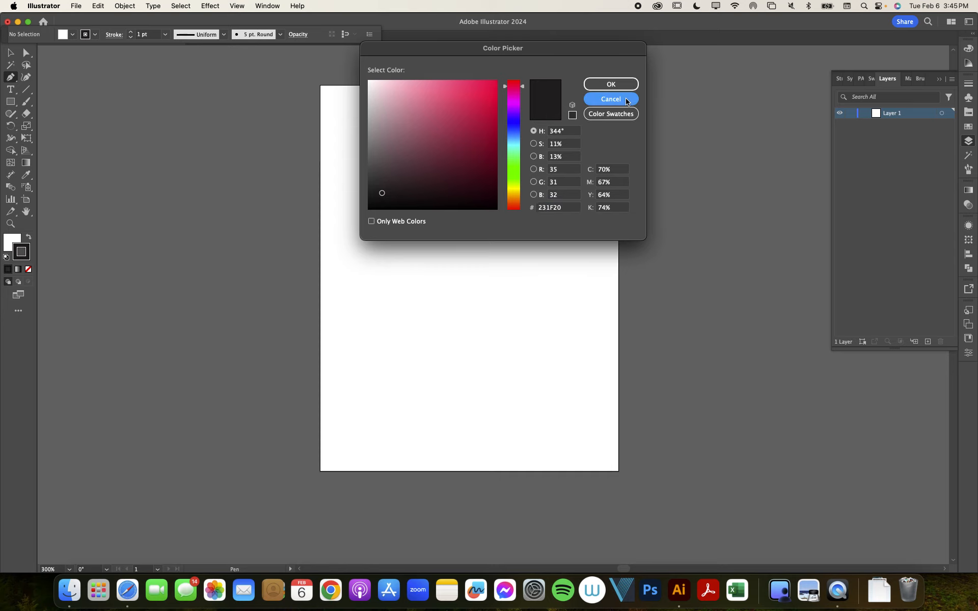
pyautogui.doubleClick(9, 244)
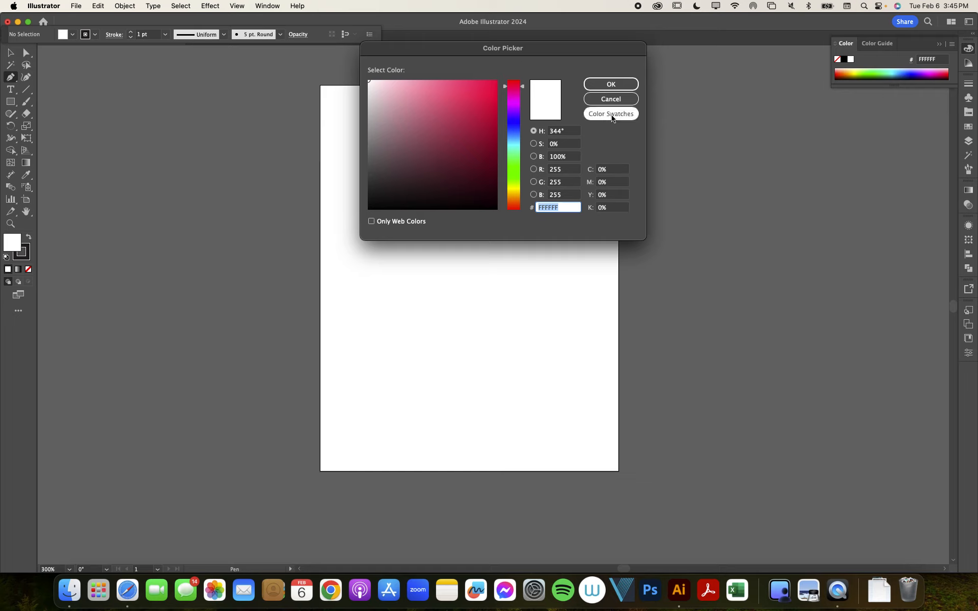
pyautogui.click(611, 99)
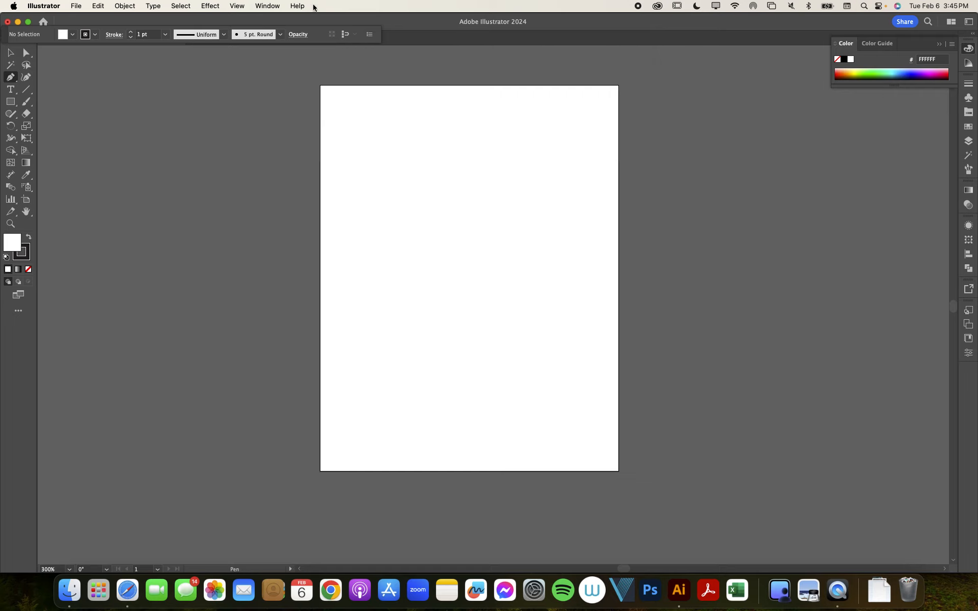
# Step: Show the Swatches panel
pyautogui.click(260, 5)
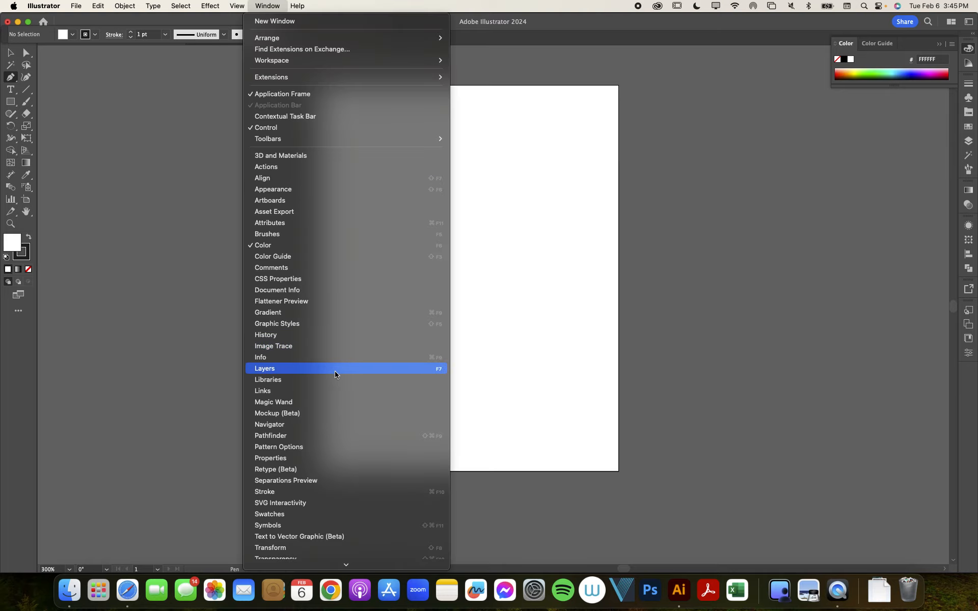
pyautogui.click(320, 516)
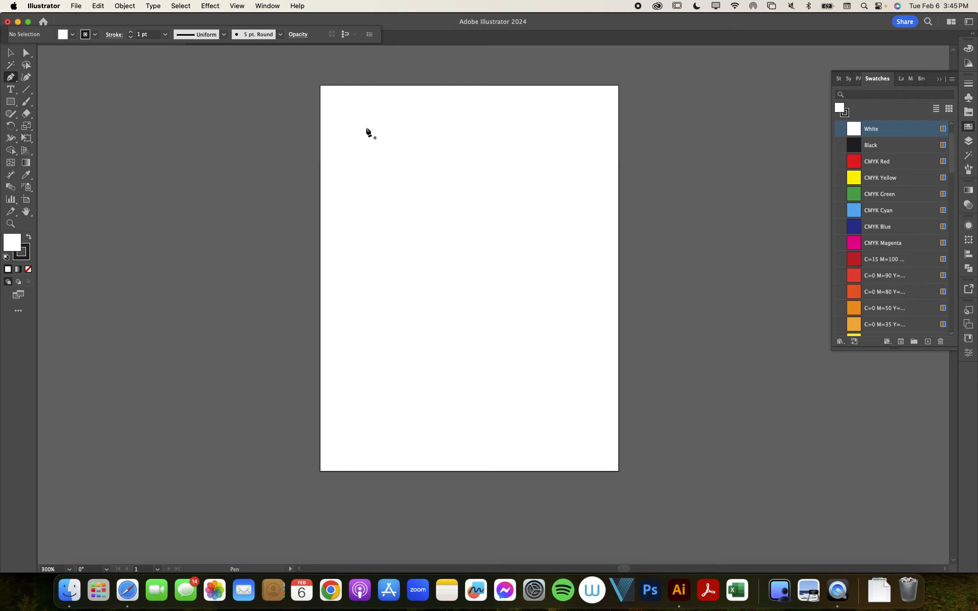
# Step: Draw a straight horizontal line across the upper part of the artboard with the Pen tool, end the path and activate the Selection tool
pyautogui.click(352, 124)
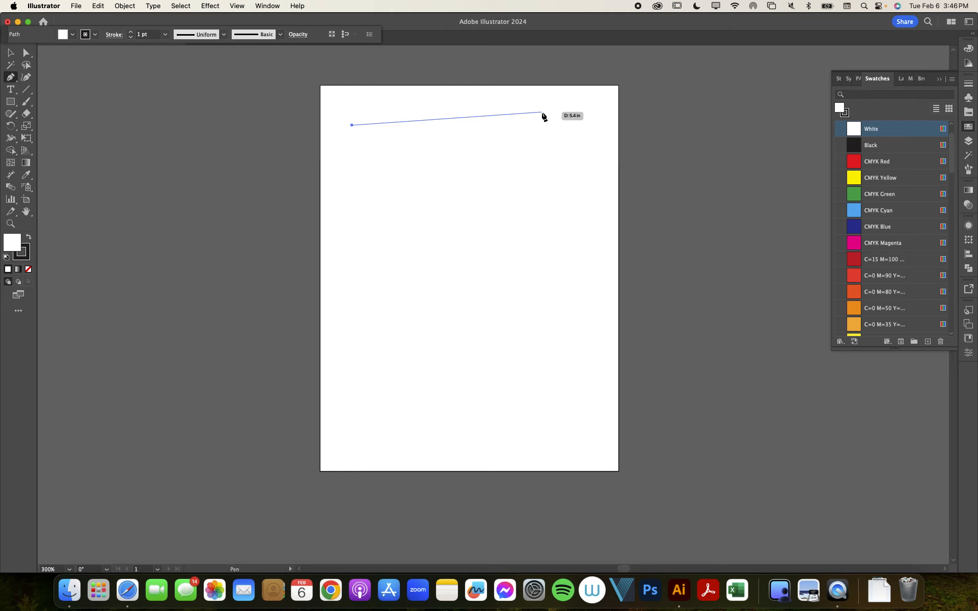
pyautogui.press('shift')
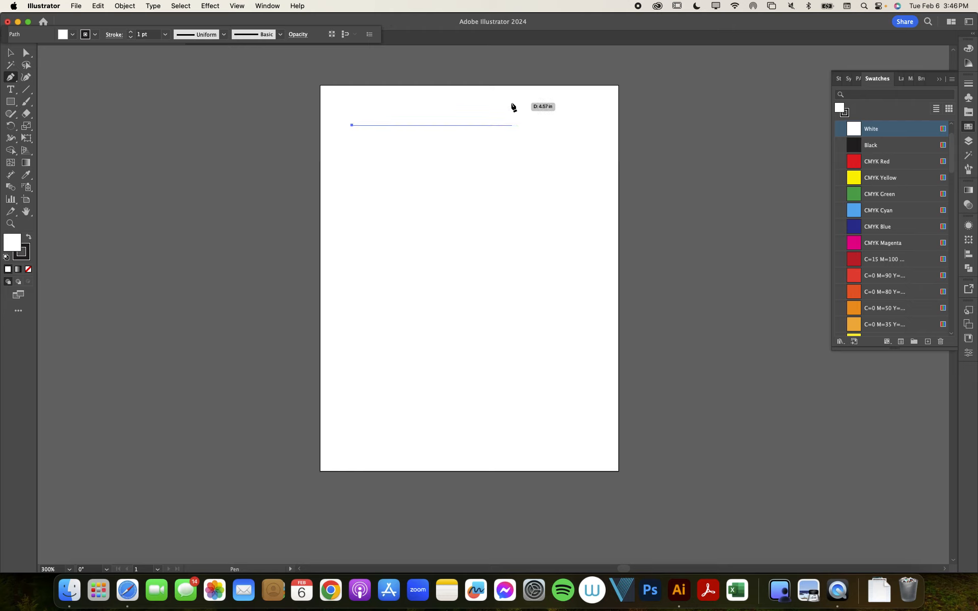
pyautogui.click(547, 126)
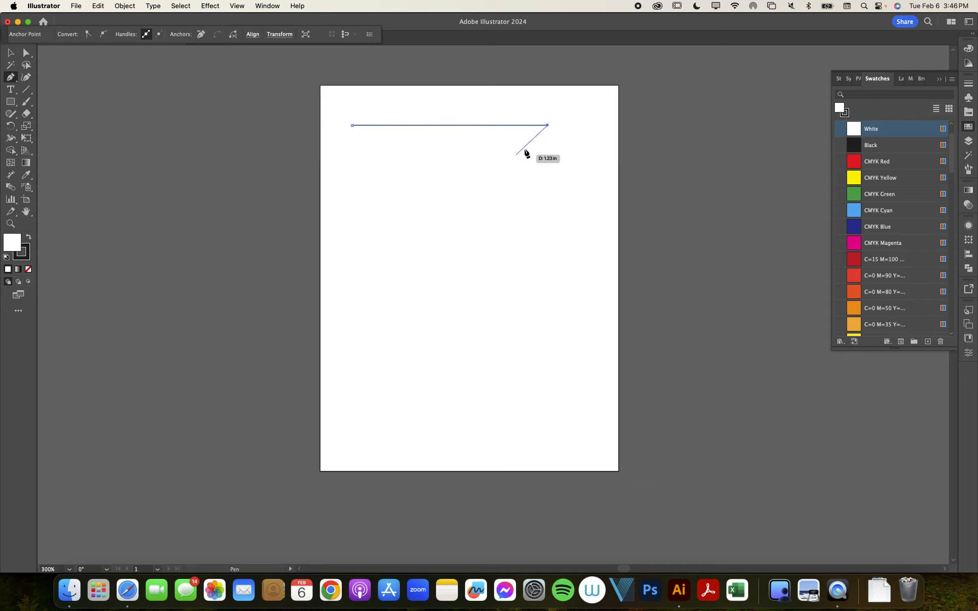
pyautogui.press('Escape')
pyautogui.click(12, 53)
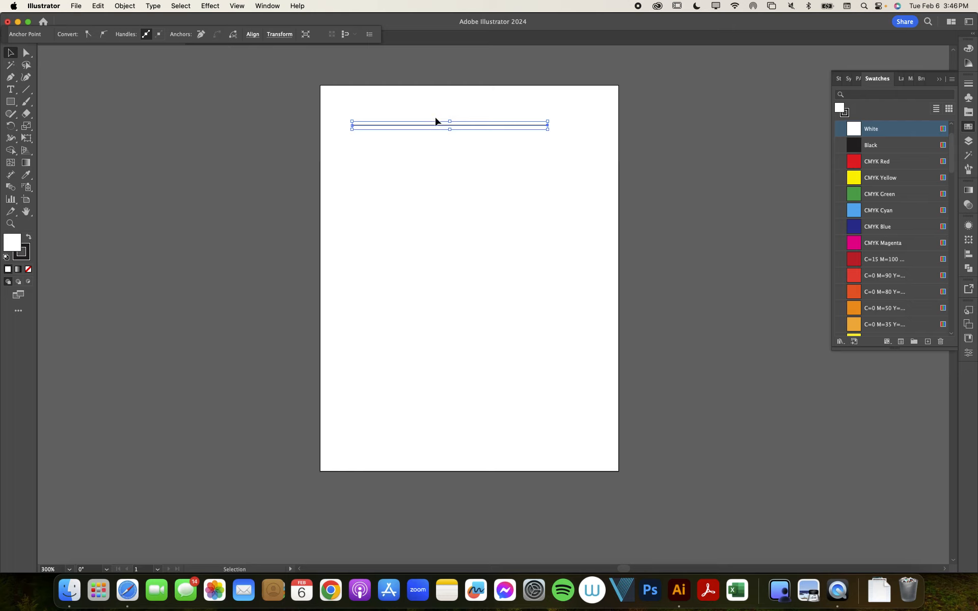
# Step: Hide the bounding box of the selected line and show it again
pyautogui.click(241, 5)
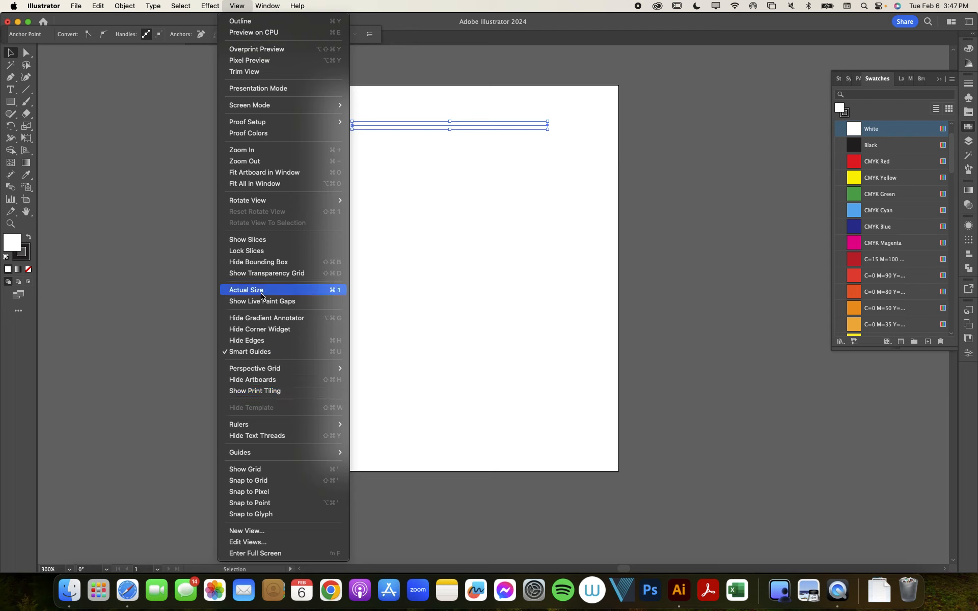
pyautogui.click(261, 262)
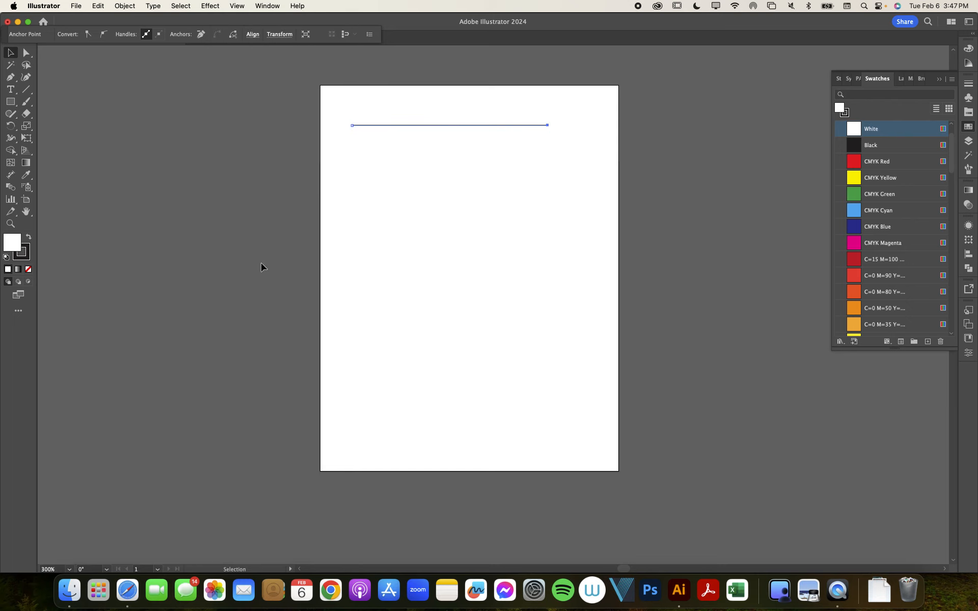
pyautogui.click(239, 4)
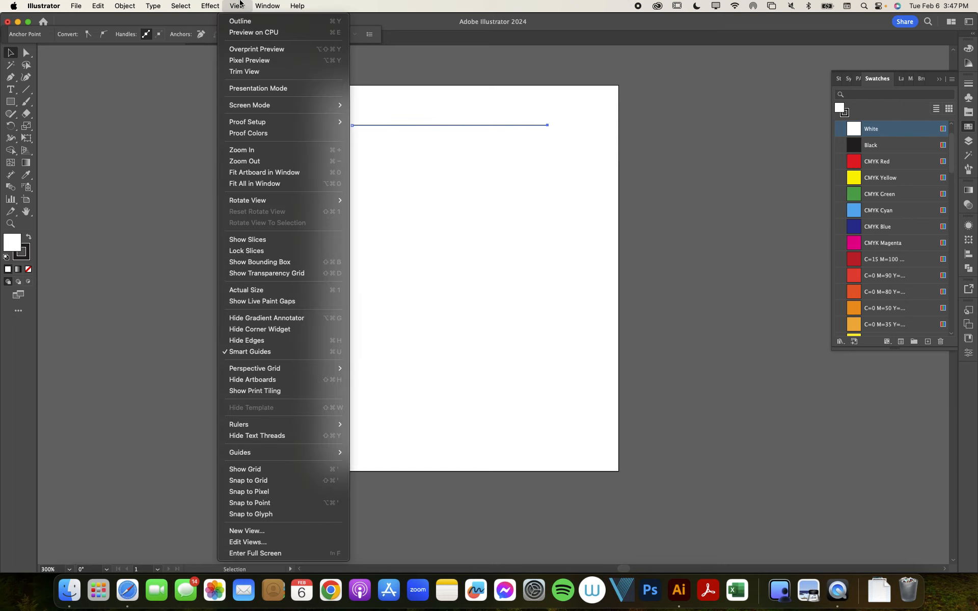
pyautogui.click(311, 265)
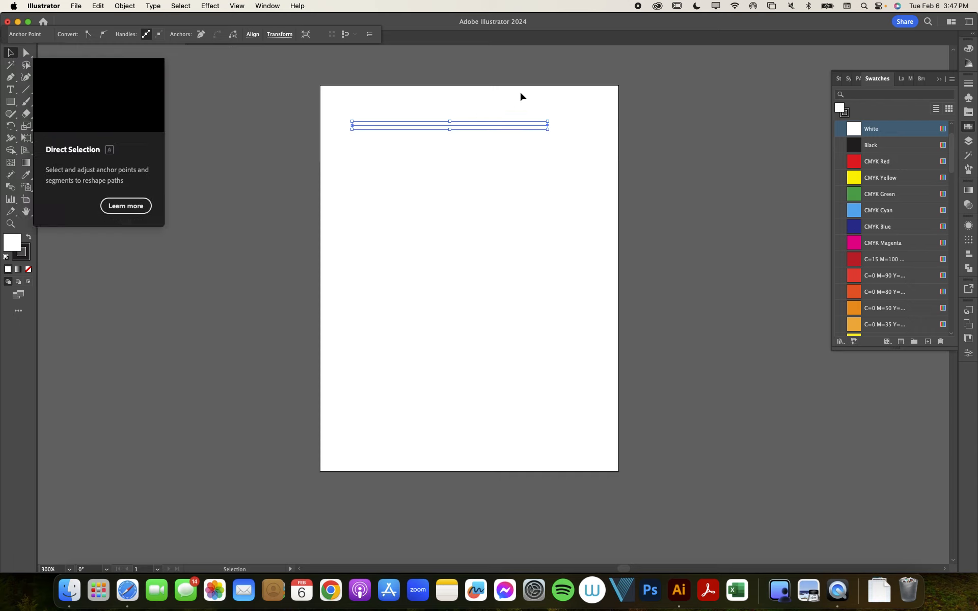
# Step: Resize the horizontal line by its bounding box so that it is slightly shorter at its right end
pyautogui.click(549, 131)
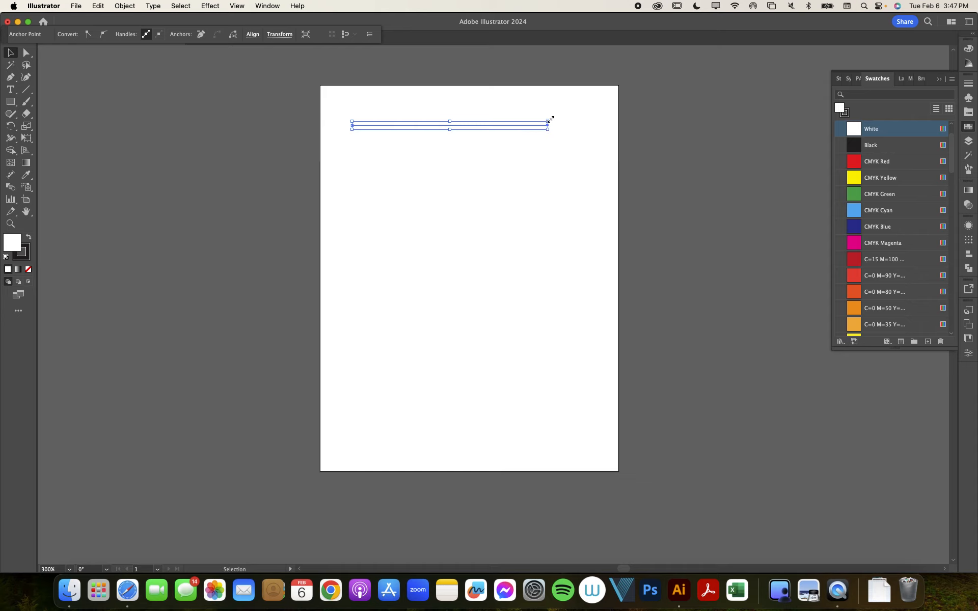
pyautogui.moveTo(548, 130); pyautogui.dragTo(607, 147)
pyautogui.moveTo(520, 125)
pyautogui.mouseDown()
pyautogui.moveTo(596, 144)
pyautogui.moveTo(517, 133)
pyautogui.moveTo(526, 134)
pyautogui.mouseUp()
pyautogui.click(237, 6)
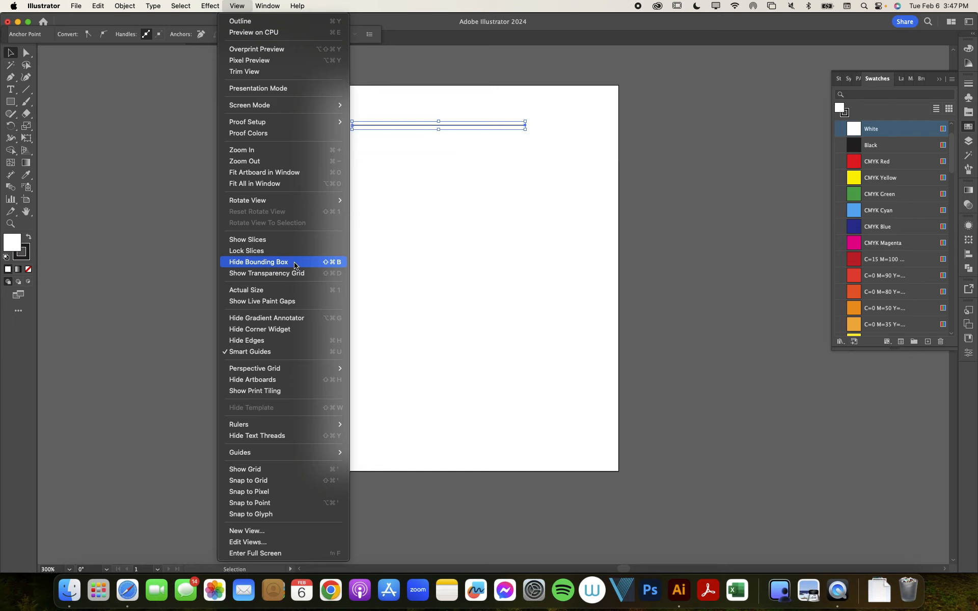
pyautogui.click(424, 161)
# Step: Select the horizontal line and set its stroke color to the pinkish red E23768
pyautogui.moveTo(428, 163); pyautogui.dragTo(378, 111)
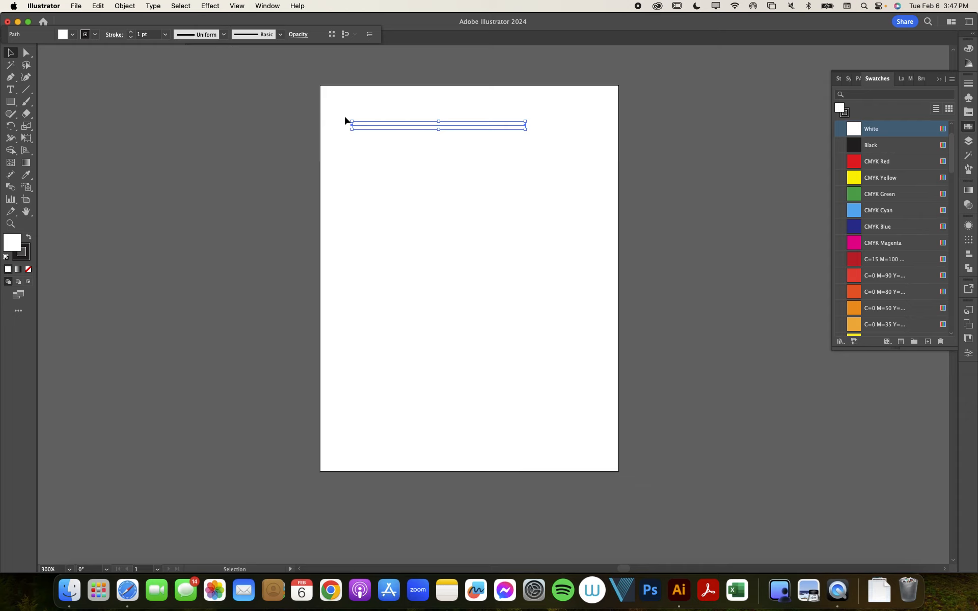
pyautogui.moveTo(526, 126)
pyautogui.mouseDown()
pyautogui.moveTo(559, 144)
pyautogui.moveTo(525, 130)
pyautogui.mouseUp()
pyautogui.click(16, 259)
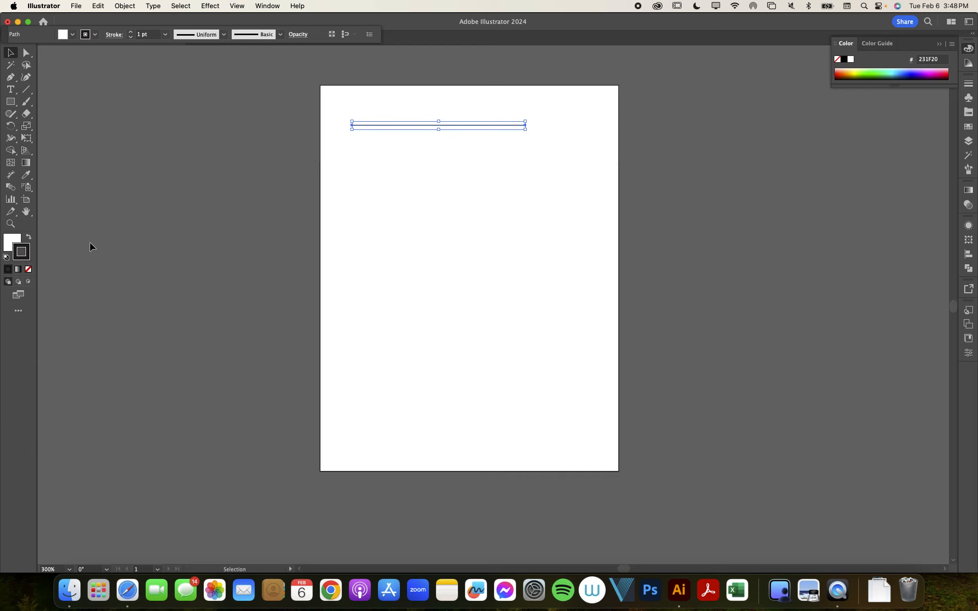
pyautogui.doubleClick(14, 259)
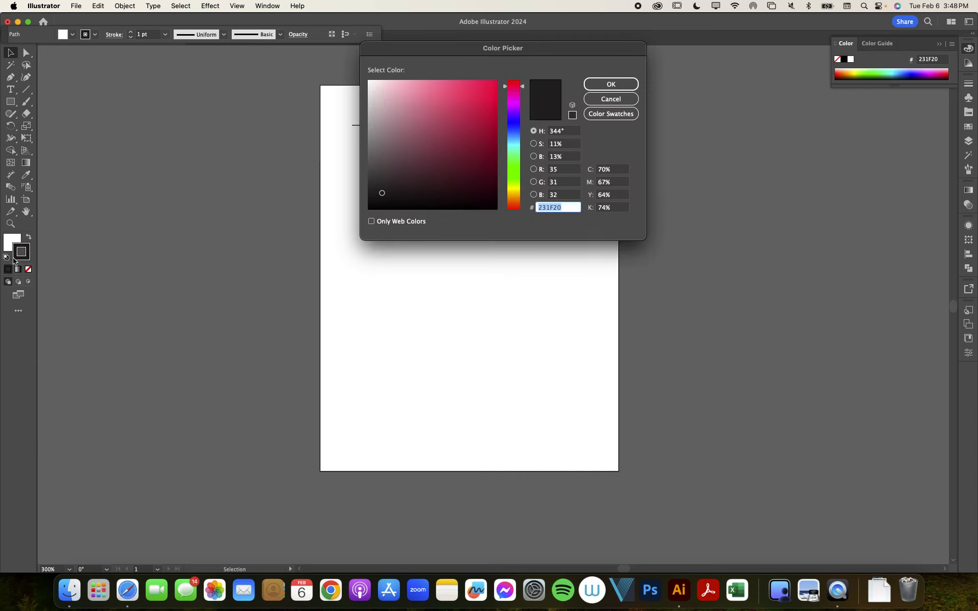
pyautogui.click(466, 94)
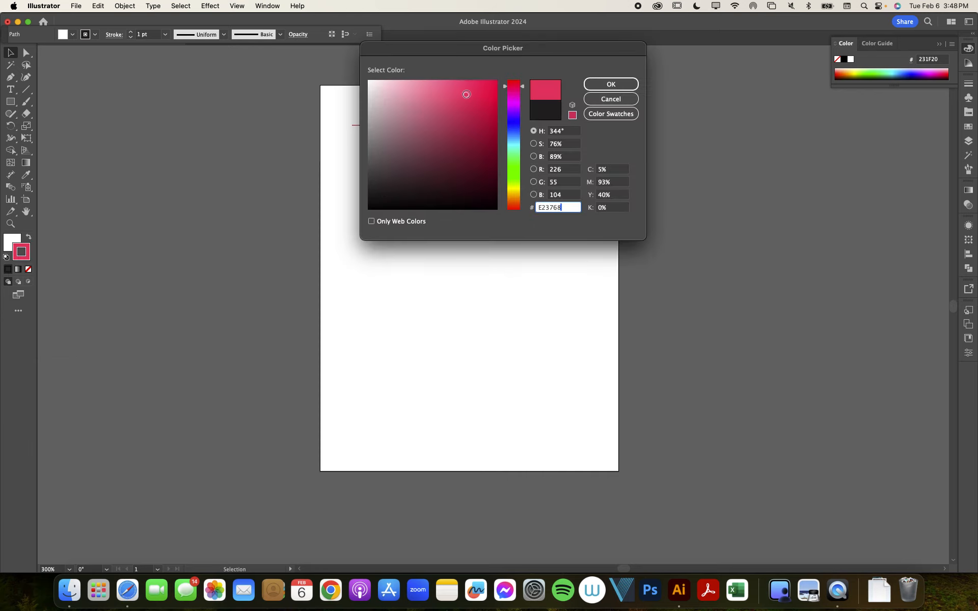
pyautogui.click(589, 86)
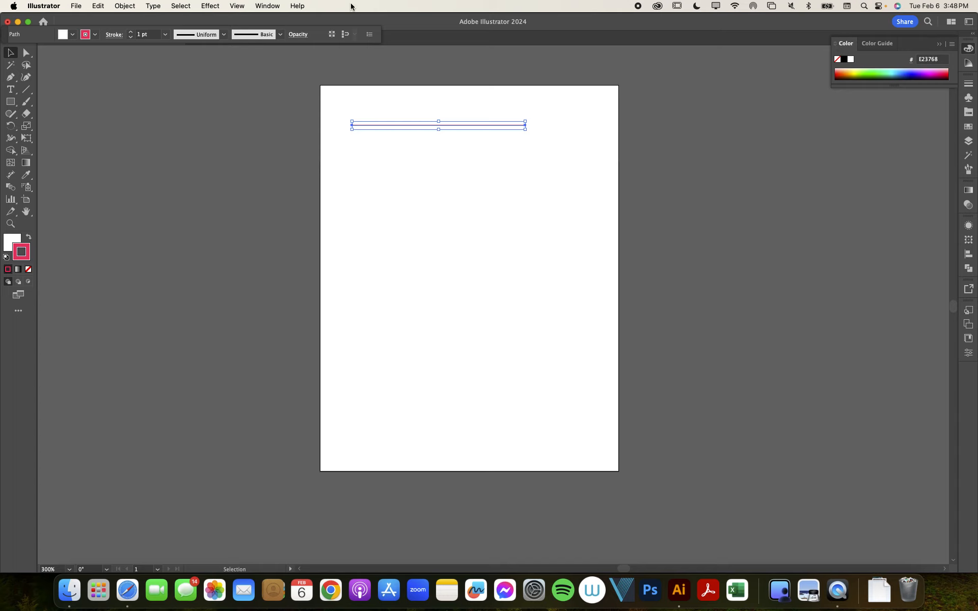
# Step: Show the Stroke panel
pyautogui.click(282, 6)
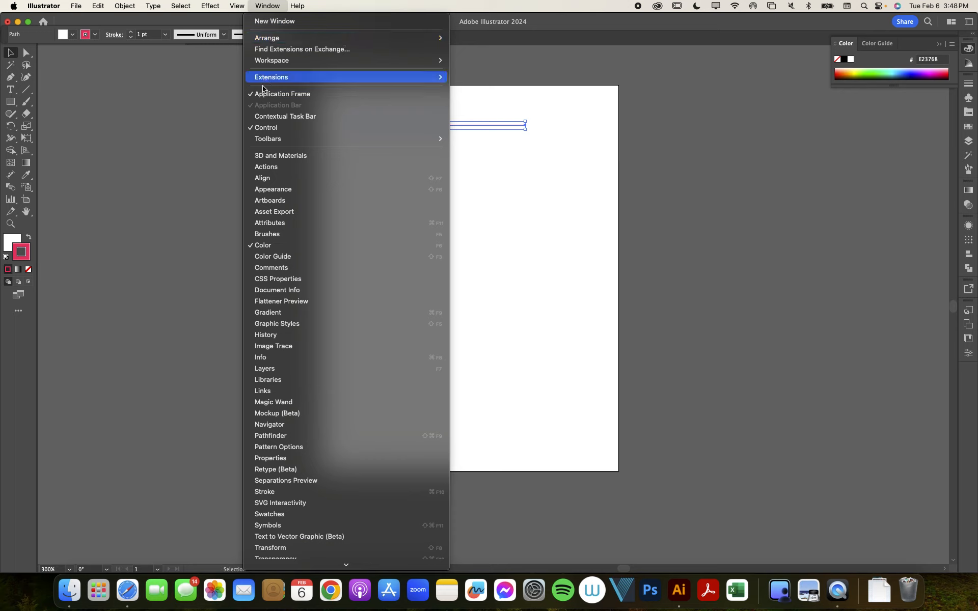
pyautogui.click(274, 492)
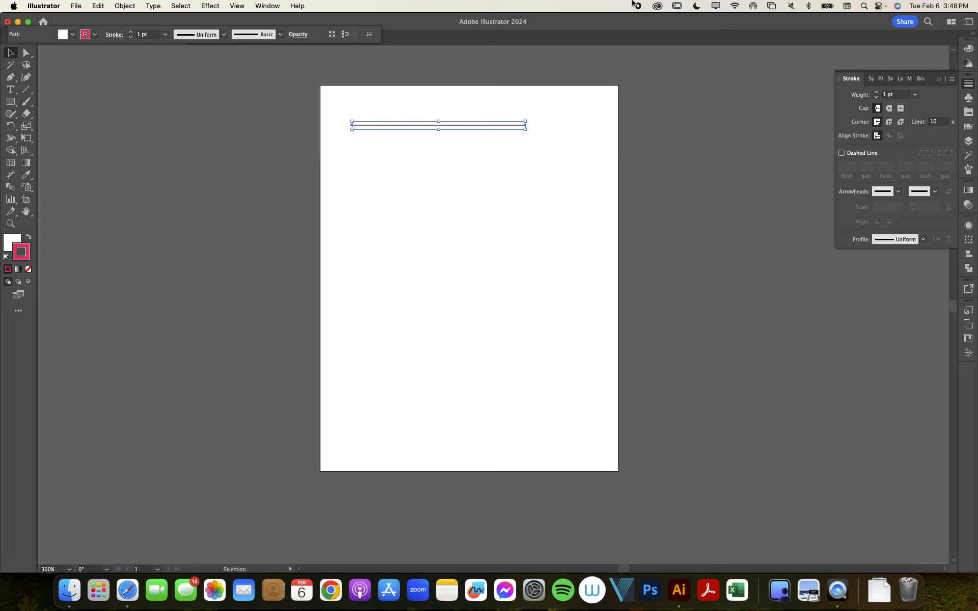
# Step: Cycle through the screen modes, including full screen, and return to the normal view
pyautogui.press('f')
pyautogui.press('f')
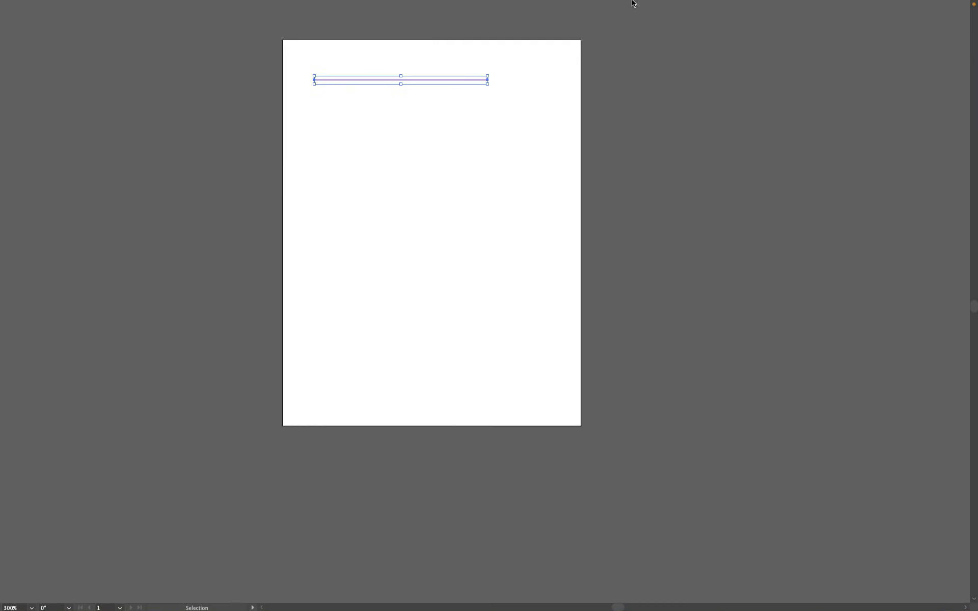
pyautogui.press('f')
pyautogui.press('f')
pyautogui.press('f')
pyautogui.press('f')
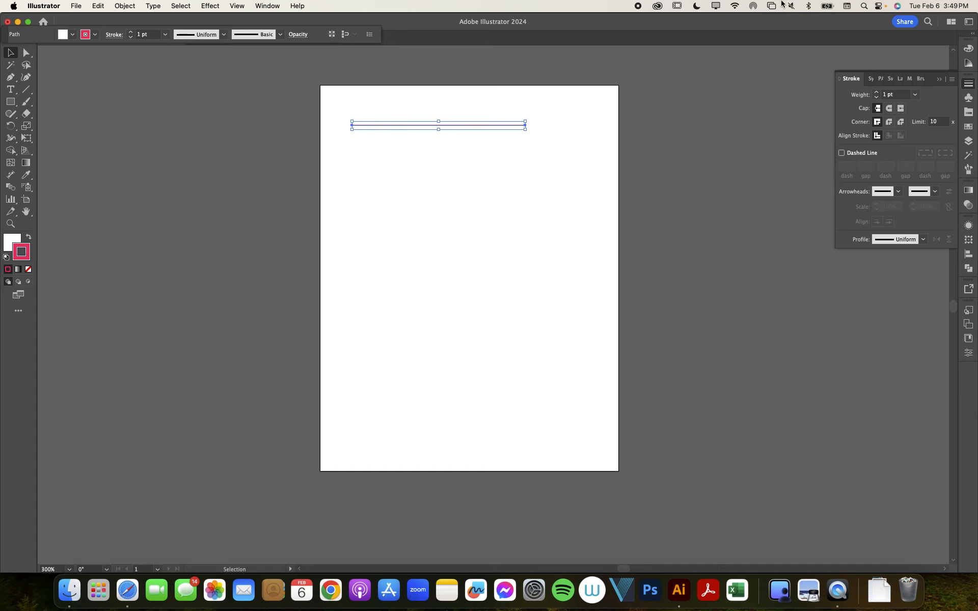
# Step: Hide the Stroke panel's extra options so only the weight shows, and restore the full set of options
pyautogui.click(267, 5)
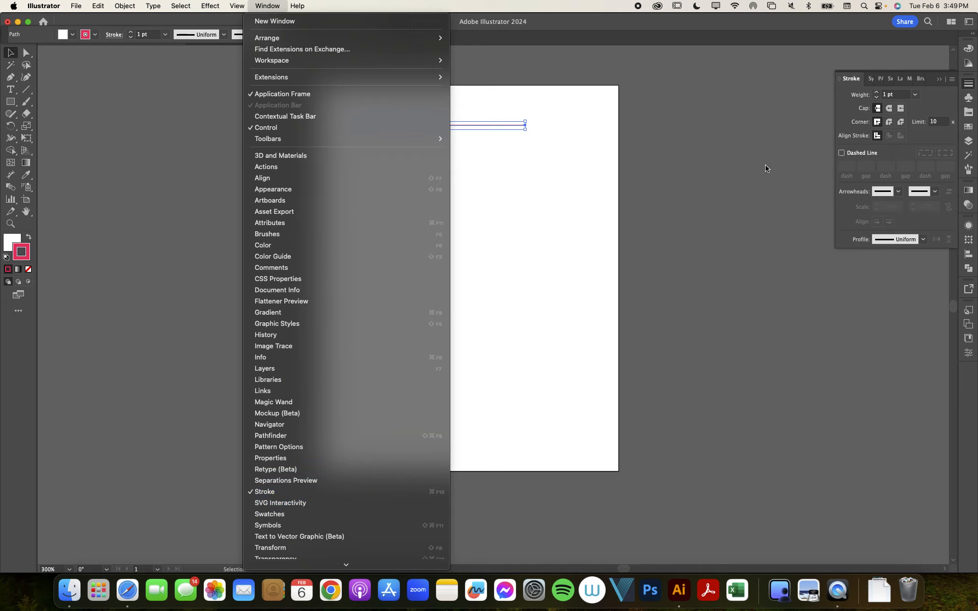
pyautogui.click(936, 78)
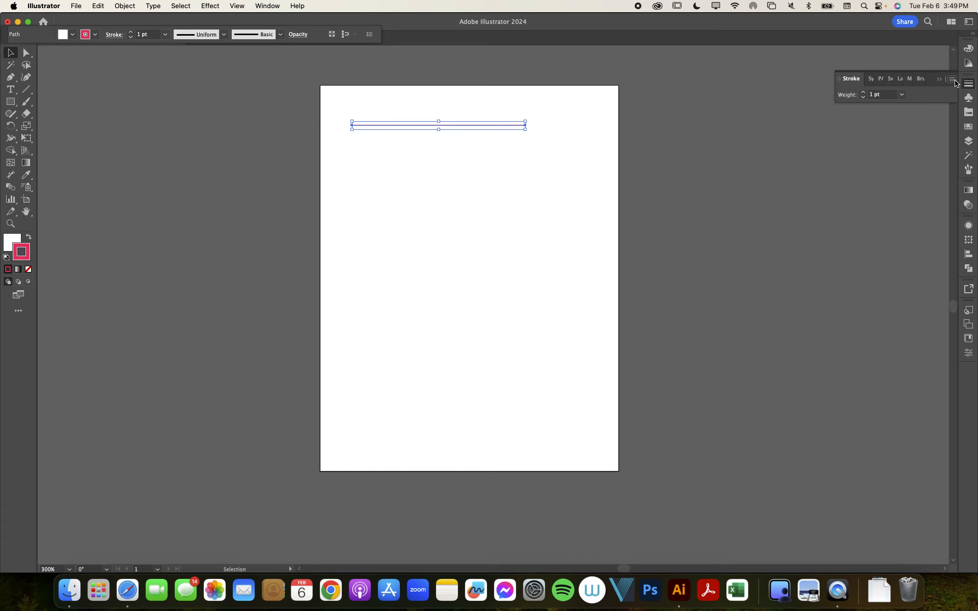
pyautogui.click(955, 82)
pyautogui.click(940, 81)
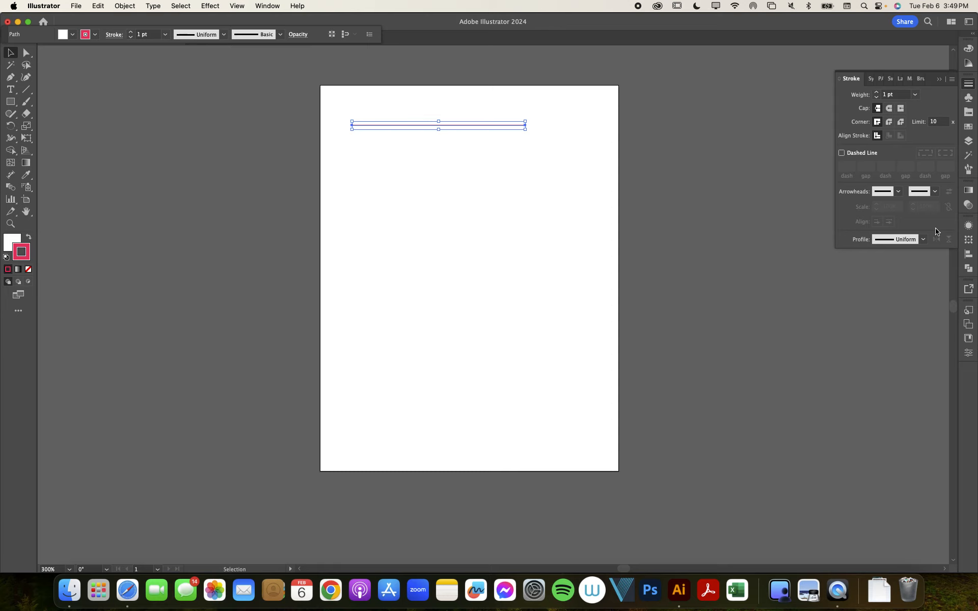
# Step: Try a 7 pt stroke weight on the line and settle on 12 pt
pyautogui.click(916, 95)
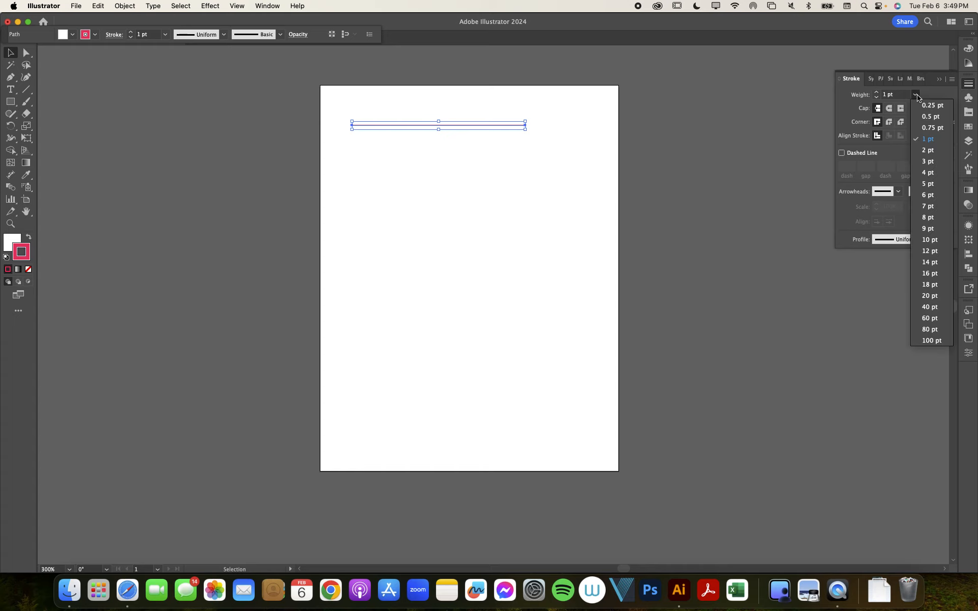
pyautogui.click(928, 206)
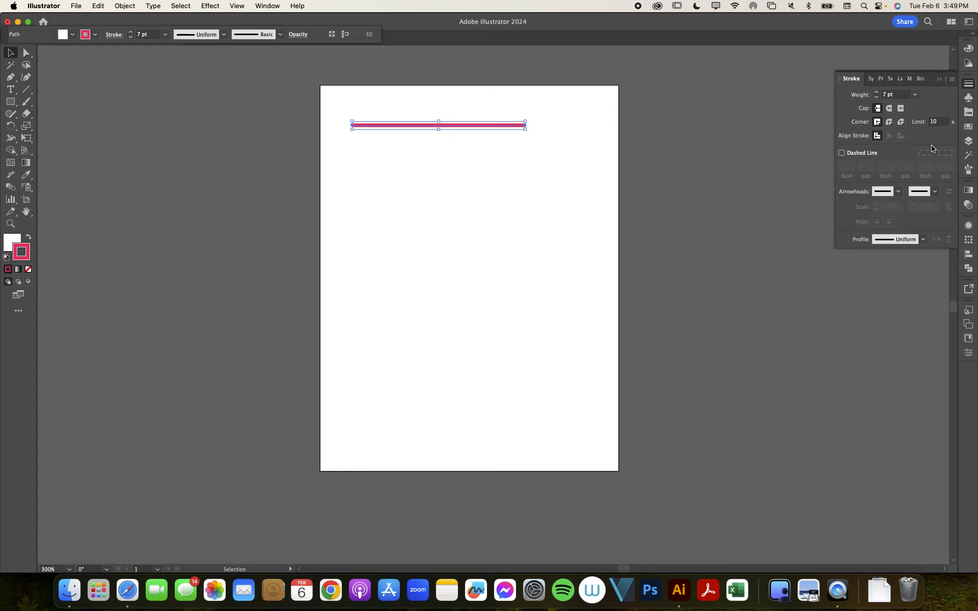
pyautogui.click(911, 96)
pyautogui.click(914, 95)
pyautogui.click(954, 253)
pyautogui.click(915, 94)
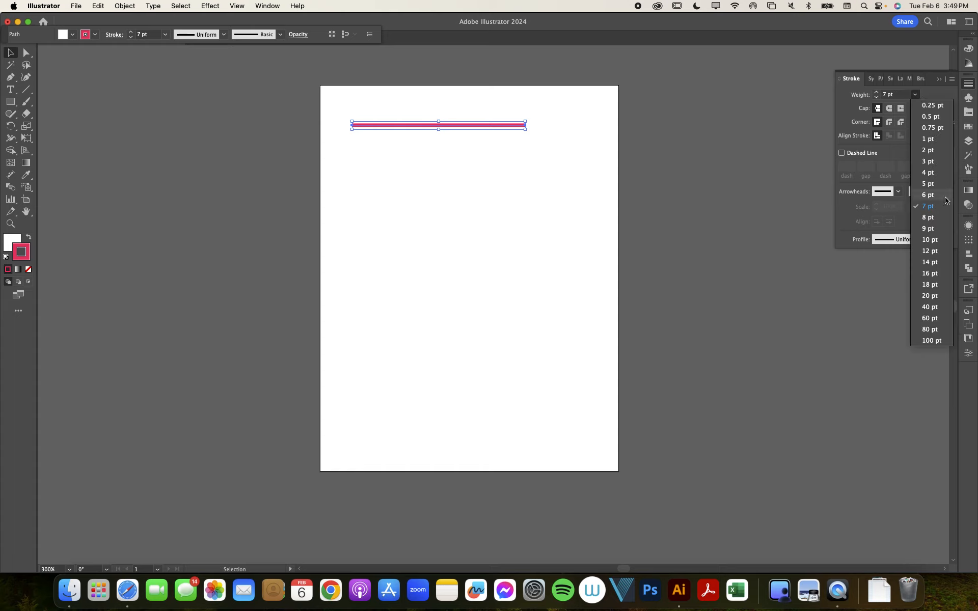
pyautogui.click(946, 250)
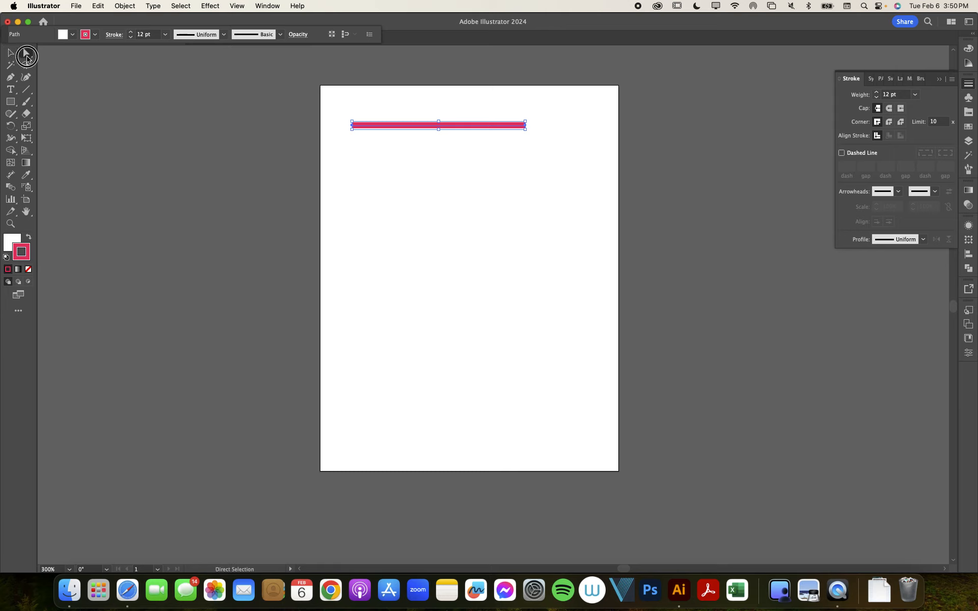
# Step: Deselect the line and return to the Selection tool
pyautogui.click(379, 226)
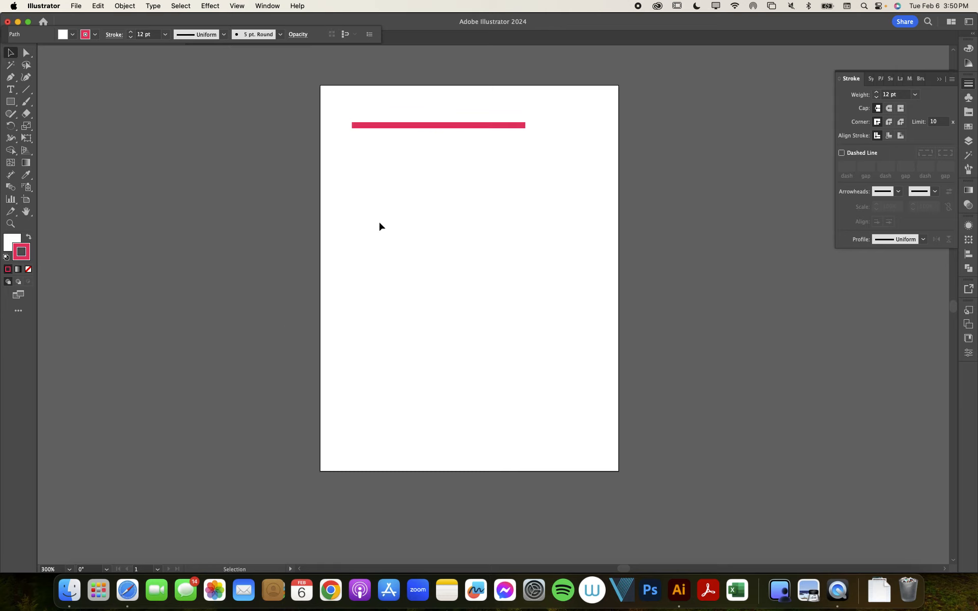
pyautogui.press('m')
pyautogui.click(10, 53)
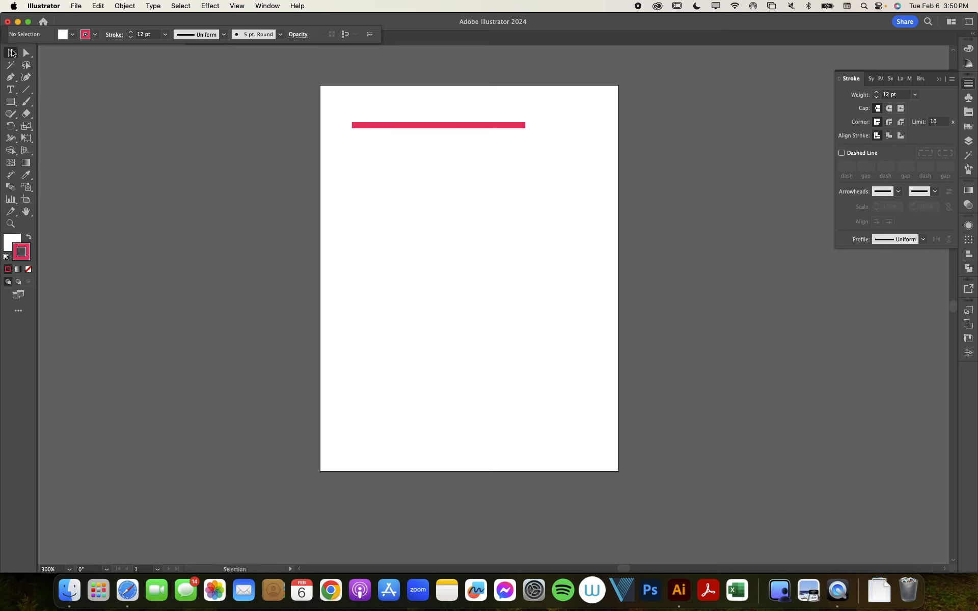
# Step: Draw two wide rectangles on the artboard below the line, the second one lower and offset to the right
pyautogui.click(9, 105)
pyautogui.moveTo(356, 176); pyautogui.dragTo(510, 258)
pyautogui.moveTo(390, 298); pyautogui.dragTo(569, 358)
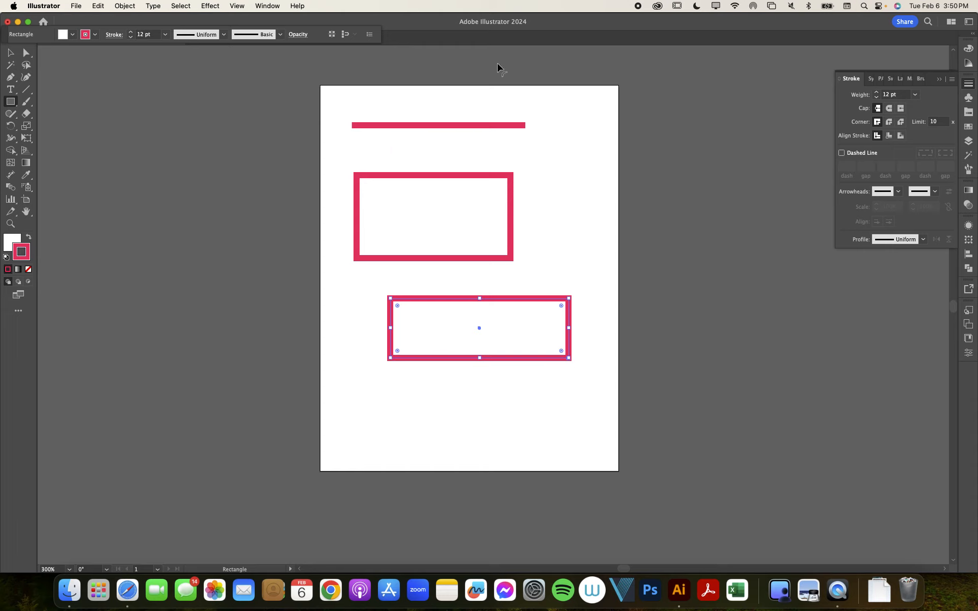
# Step: Draw a large ellipse overlapping the lower rectangle's left end and a small circle off the artboard's left side
pyautogui.click(9, 105)
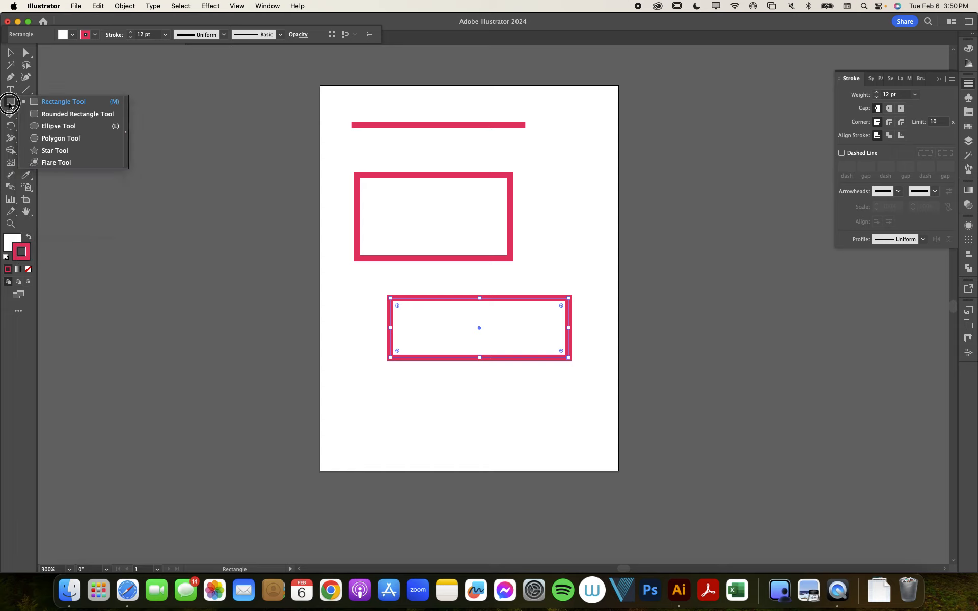
pyautogui.click(51, 125)
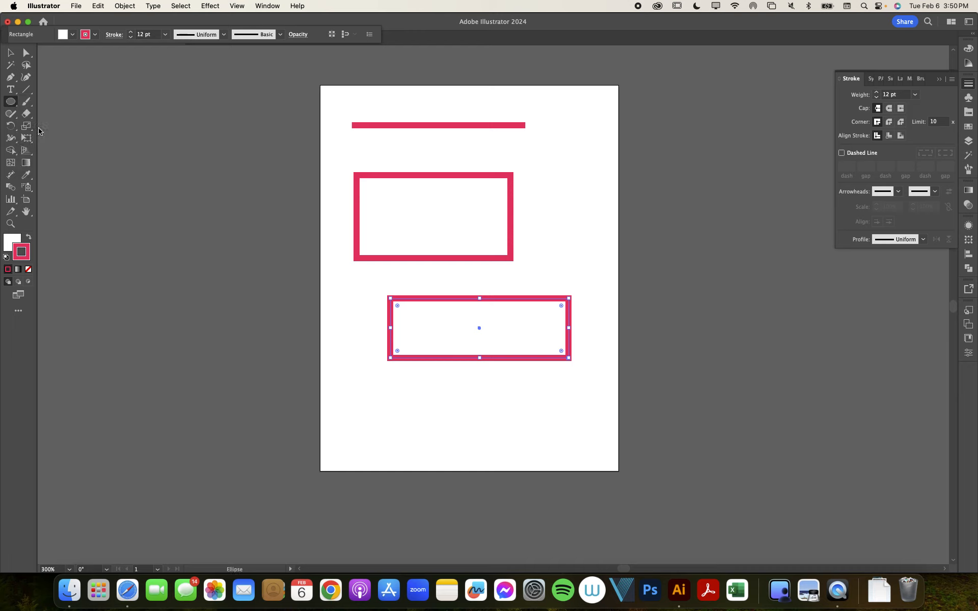
pyautogui.click(334, 280)
pyautogui.click(335, 244)
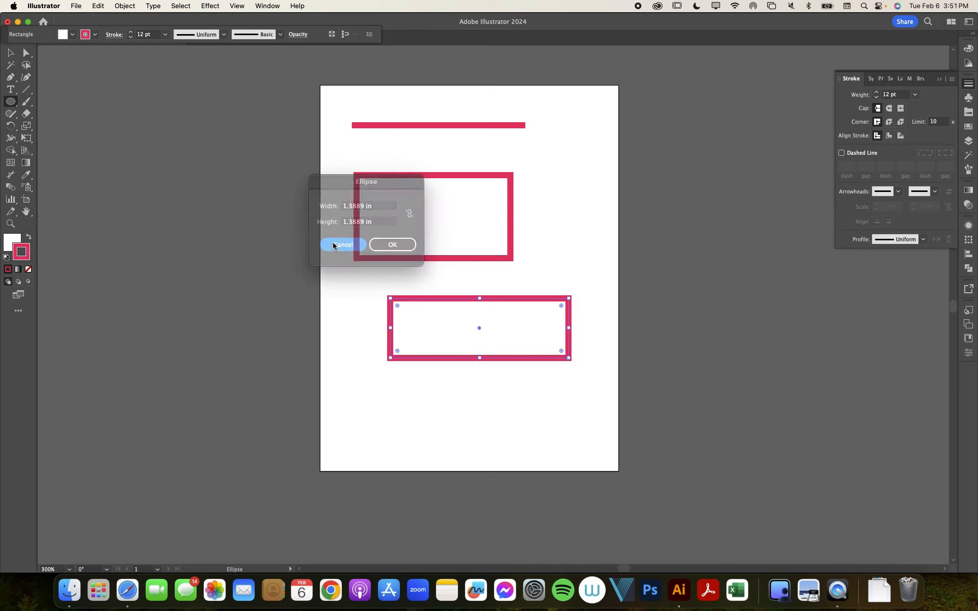
pyautogui.moveTo(302, 290); pyautogui.dragTo(439, 401)
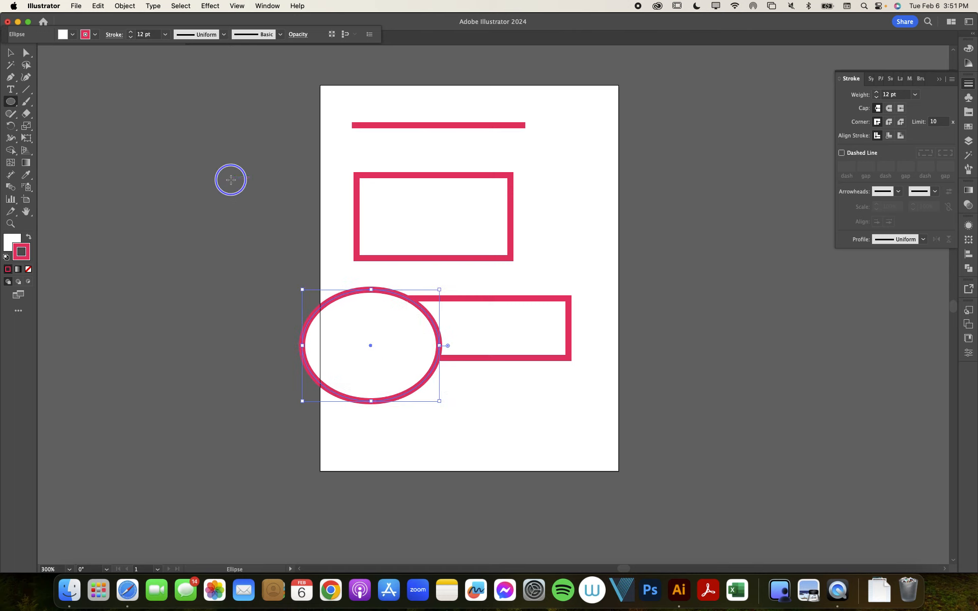
pyautogui.moveTo(231, 180); pyautogui.dragTo(287, 231)
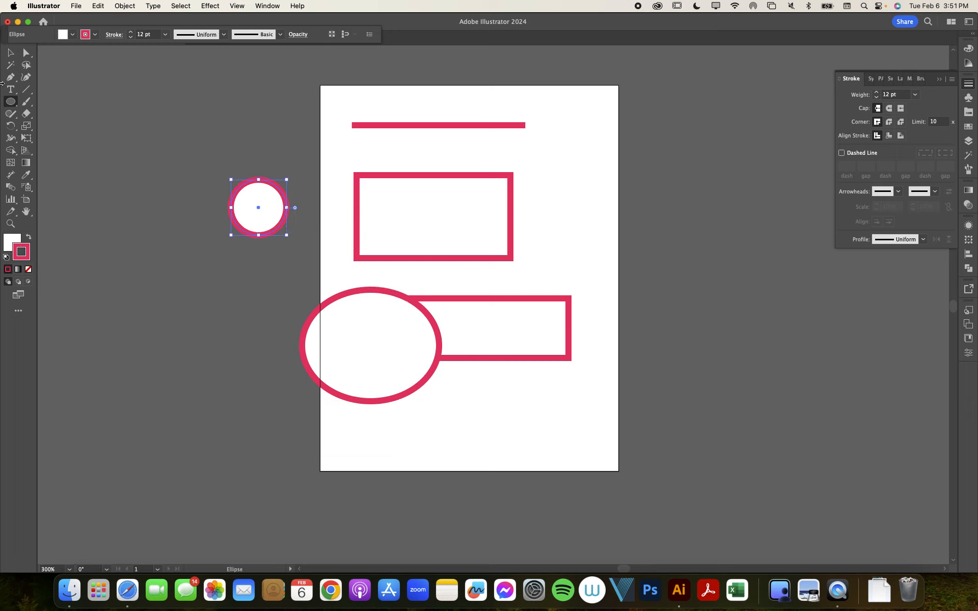
# Step: Draw a square off the artboard, overlapping the top of the small circle, and return to the Selection tool
pyautogui.moveTo(11, 102); pyautogui.dragTo(41, 107)
pyautogui.moveTo(205, 113); pyautogui.dragTo(290, 198)
pyautogui.click(11, 52)
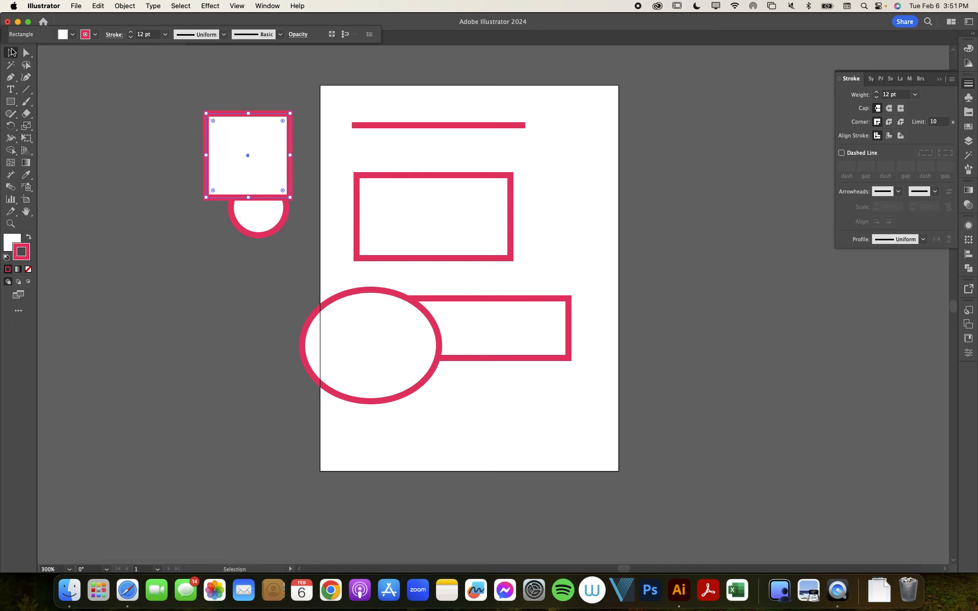
# Step: Fill the square with the muted pink A5717F and deselect it
pyautogui.doubleClick(8, 245)
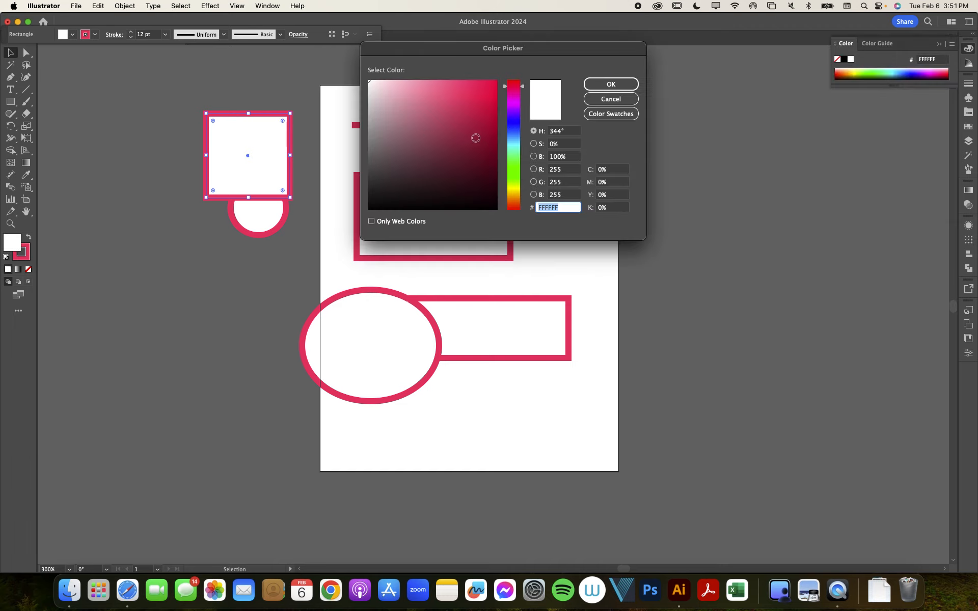
pyautogui.click(414, 129)
pyautogui.click(610, 84)
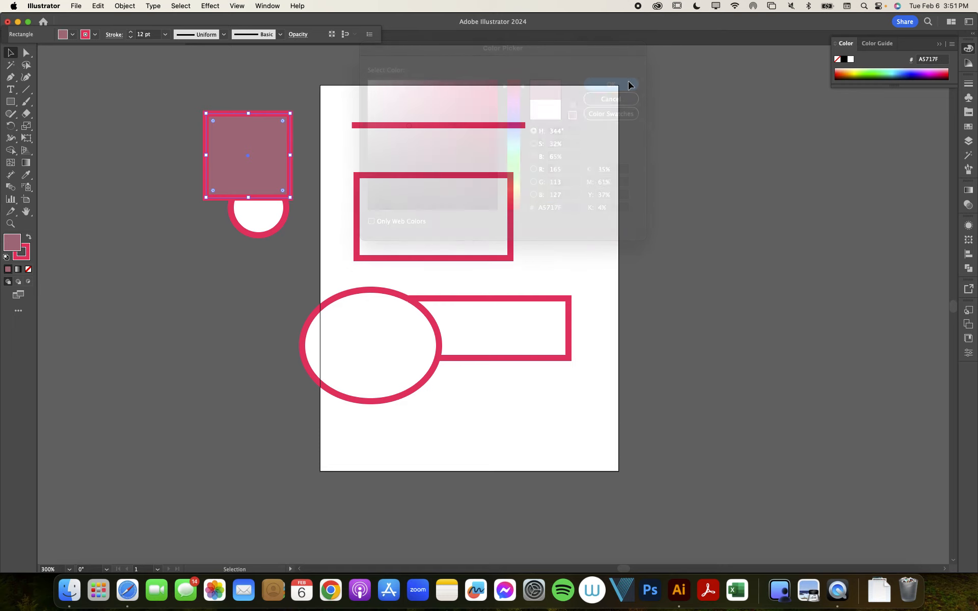
pyautogui.click(485, 148)
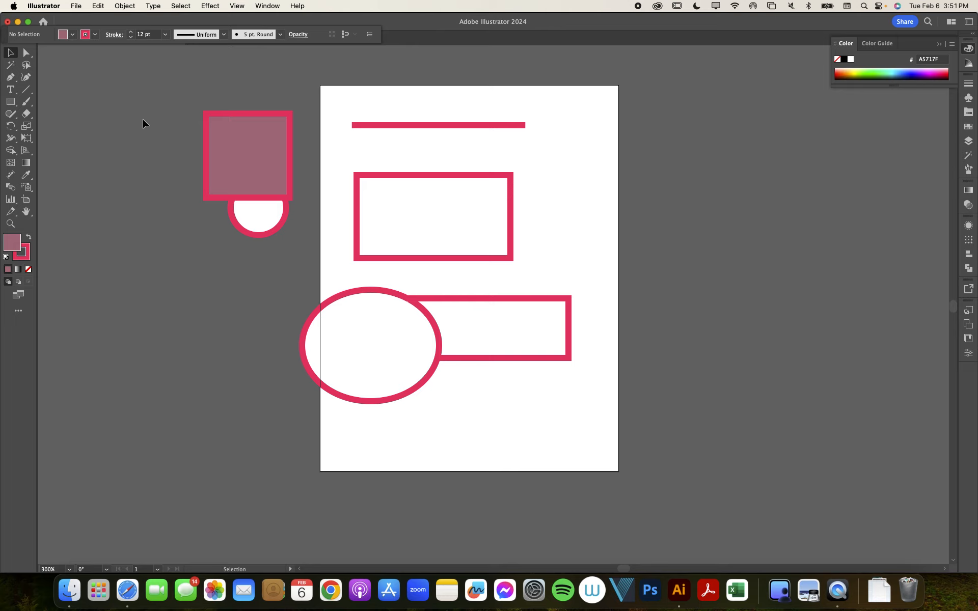
# Step: Move the filled square below the small circle and place a duplicate to its right, overlapping the ellipse
pyautogui.moveTo(236, 164); pyautogui.dragTo(312, 353)
pyautogui.press('cmd+z')
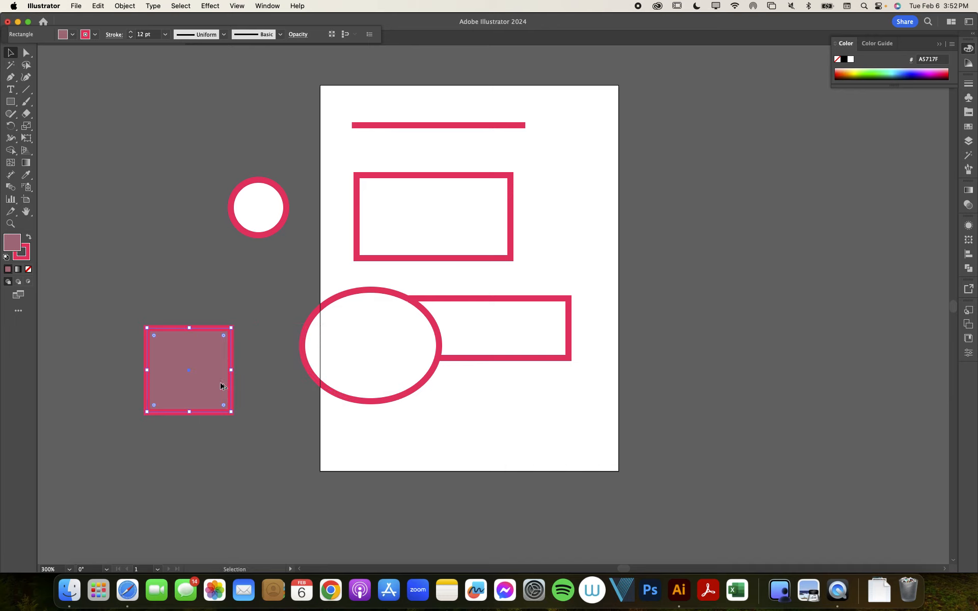
pyautogui.click(182, 380)
pyautogui.moveTo(182, 381); pyautogui.dragTo(276, 365)
pyautogui.press('super+z')
pyautogui.moveTo(179, 376); pyautogui.dragTo(287, 355)
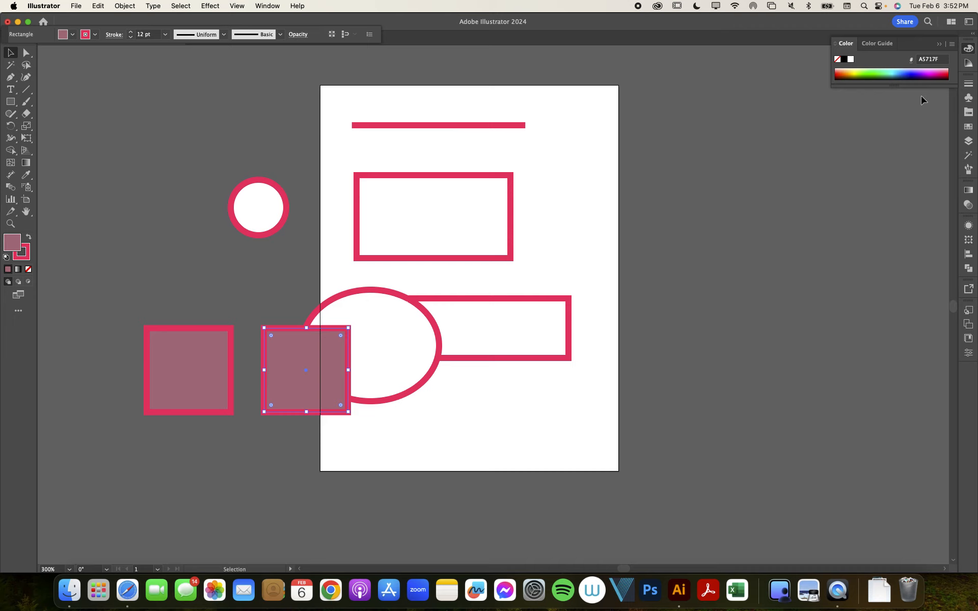
# Step: Set the duplicated square's stroke weight to 5 pt
pyautogui.click(968, 85)
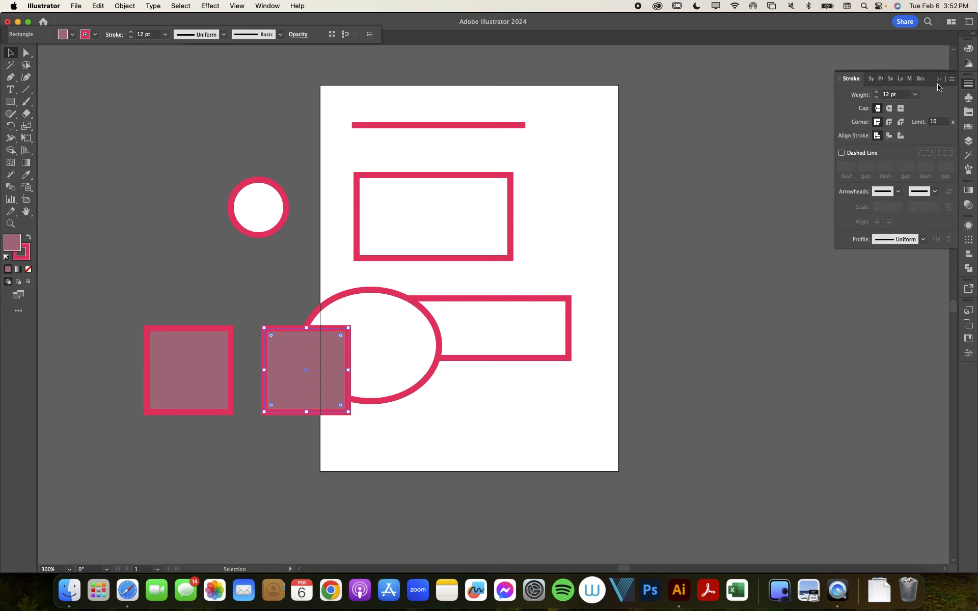
pyautogui.click(916, 95)
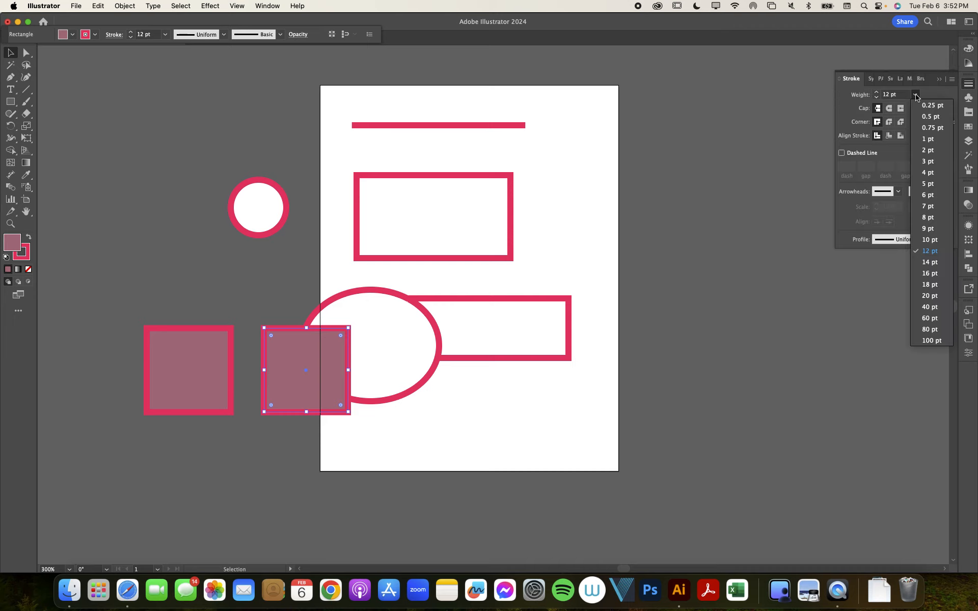
pyautogui.click(928, 184)
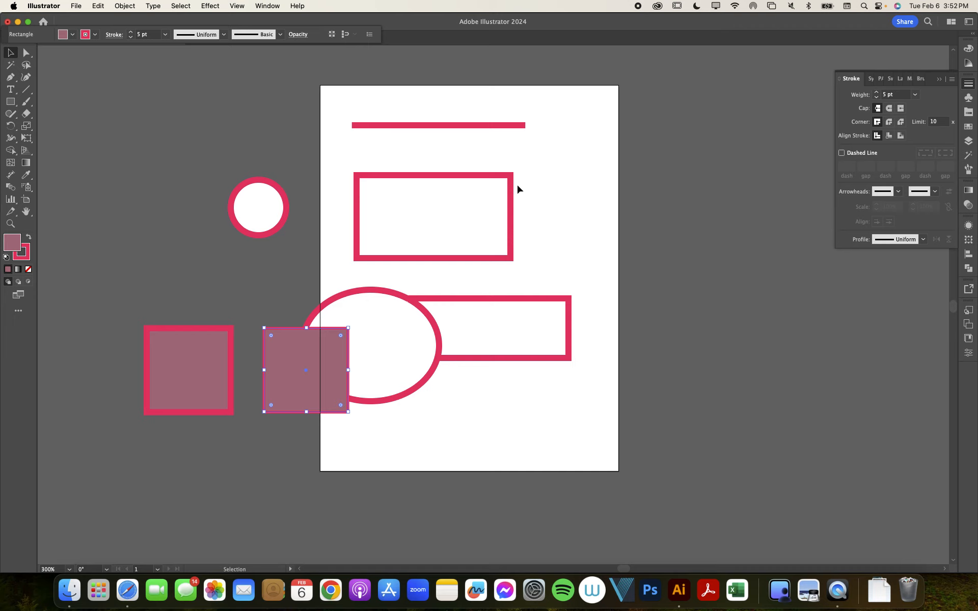
# Step: Switch to the Rectangle tool
pyautogui.click(15, 104)
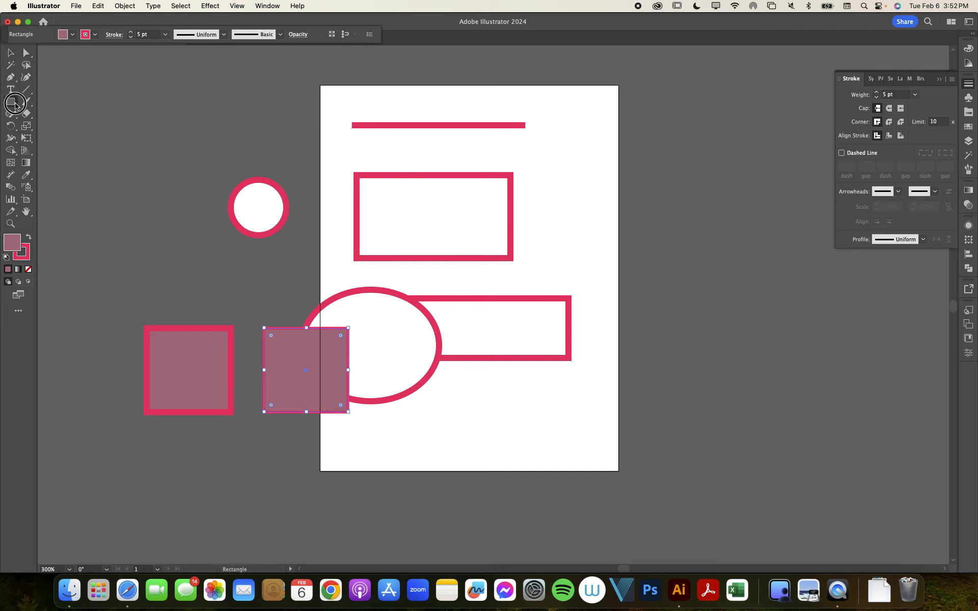